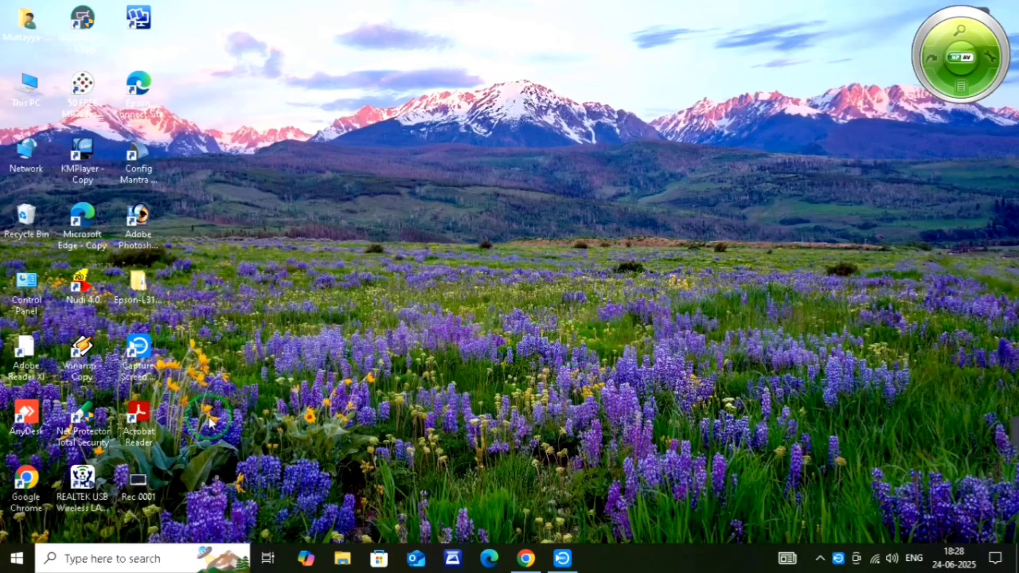
# Step: Open Google Chrome and search Google for "bhoomi online"
pyautogui.doubleClick(33, 478)
pyautogui.click(743, 23)
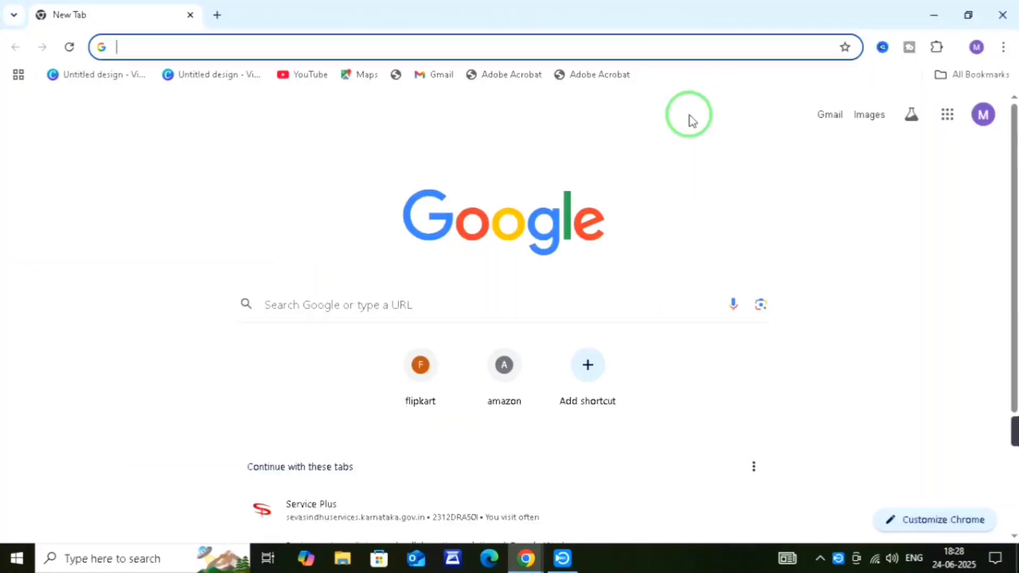
pyautogui.click(457, 308)
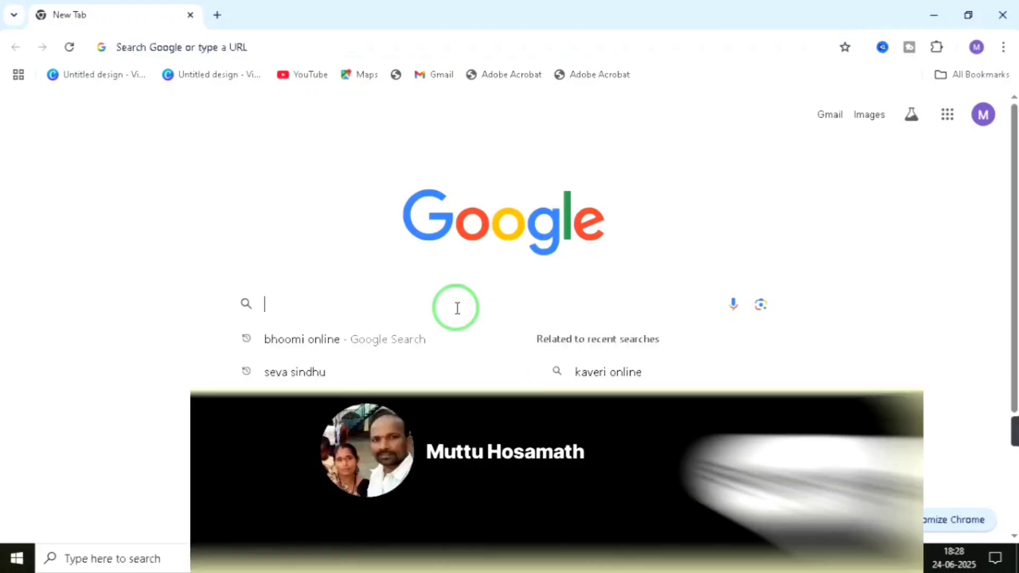
pyautogui.write('bhoomi online')
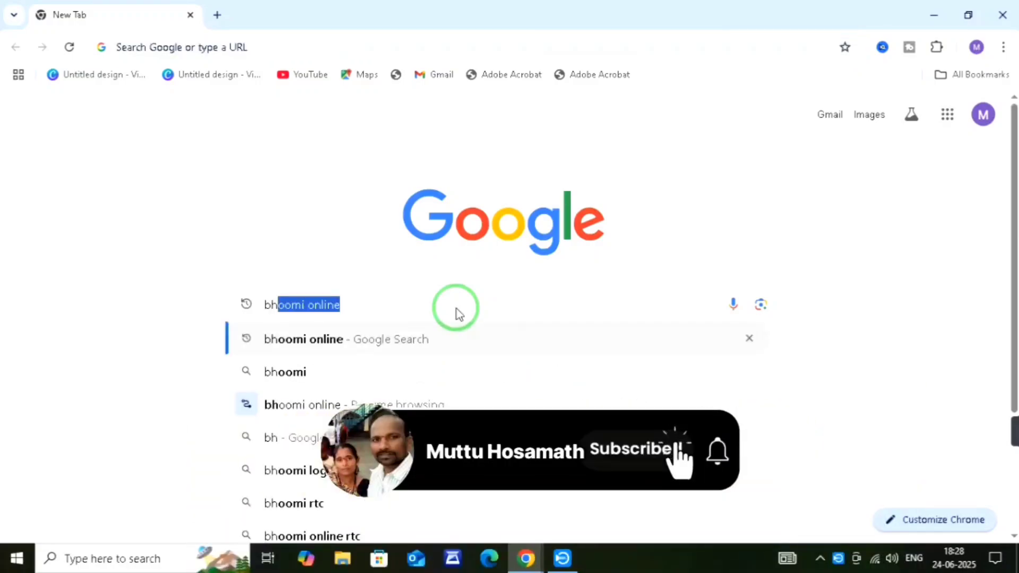
pyautogui.press('Return')
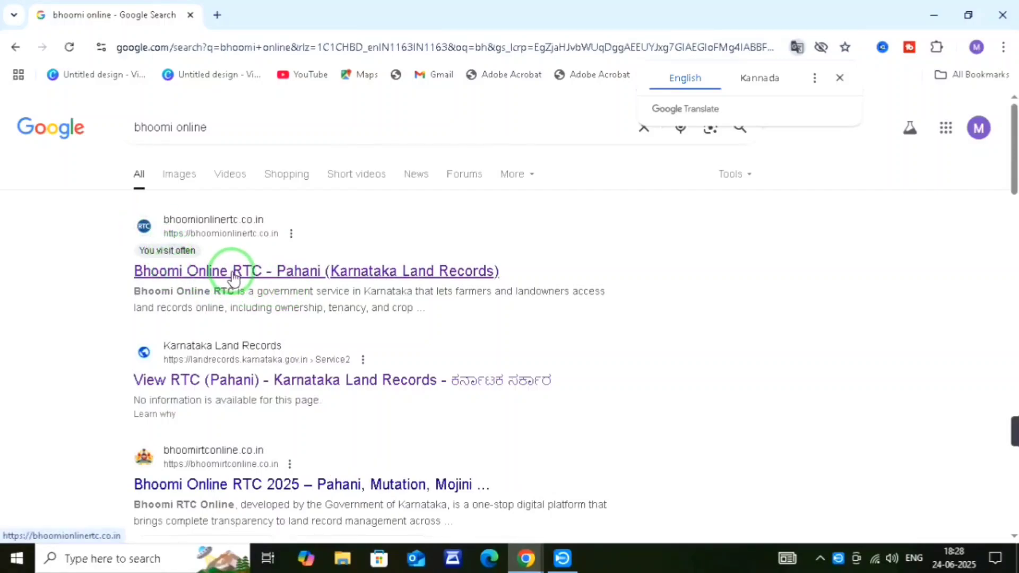
# Step: Open the Bhoomi Online RTC – Pahani website from the results and follow its Bhoomi Online link
pyautogui.scroll(-3, 227, 282)
pyautogui.scroll(3, 216, 289)
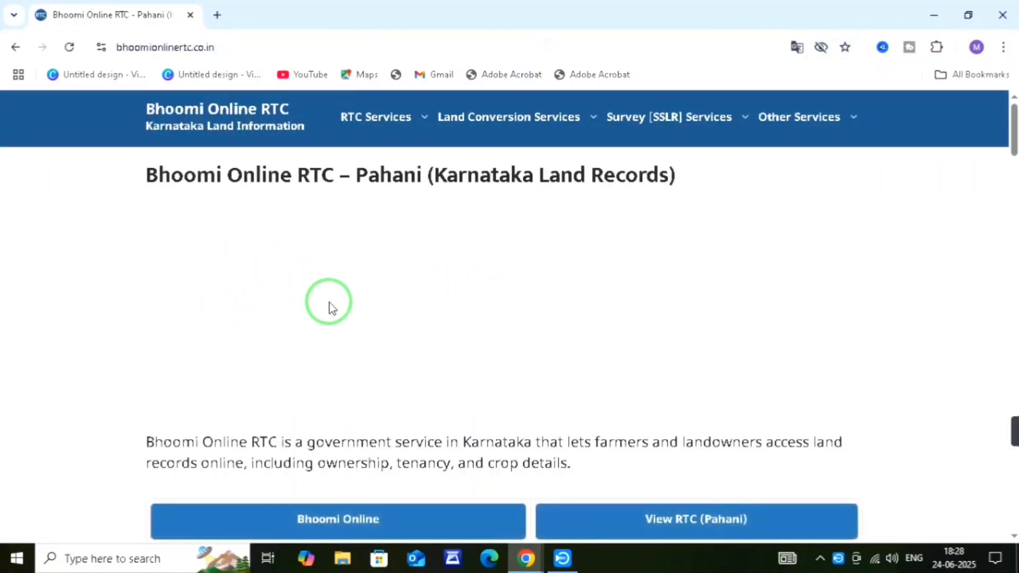
pyautogui.scroll(-3, 329, 302)
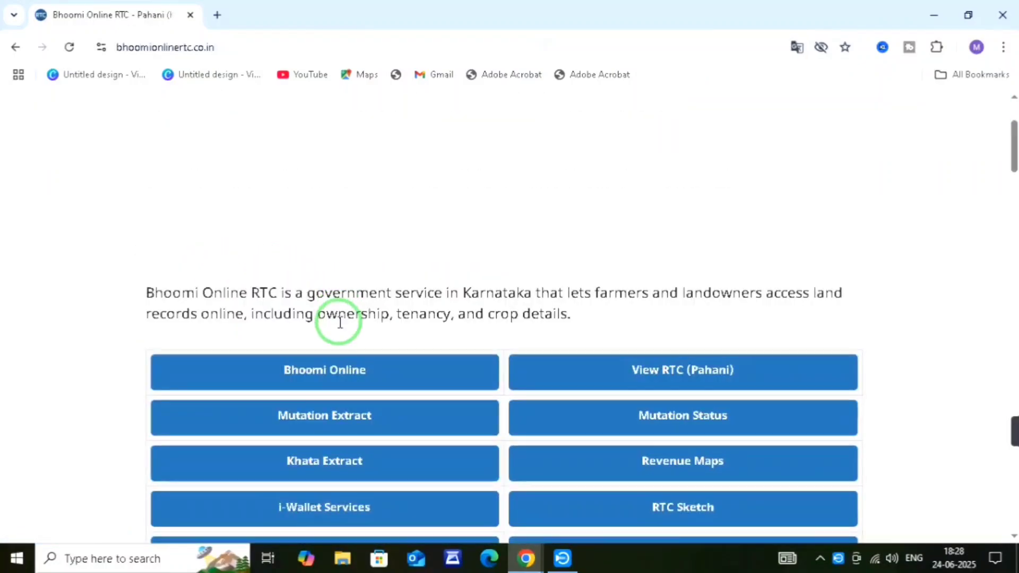
pyautogui.click(357, 373)
# Step: Open the Pahani Online | I-RTC service from the Revenue Department services page
pyautogui.scroll(-5, 480, 315)
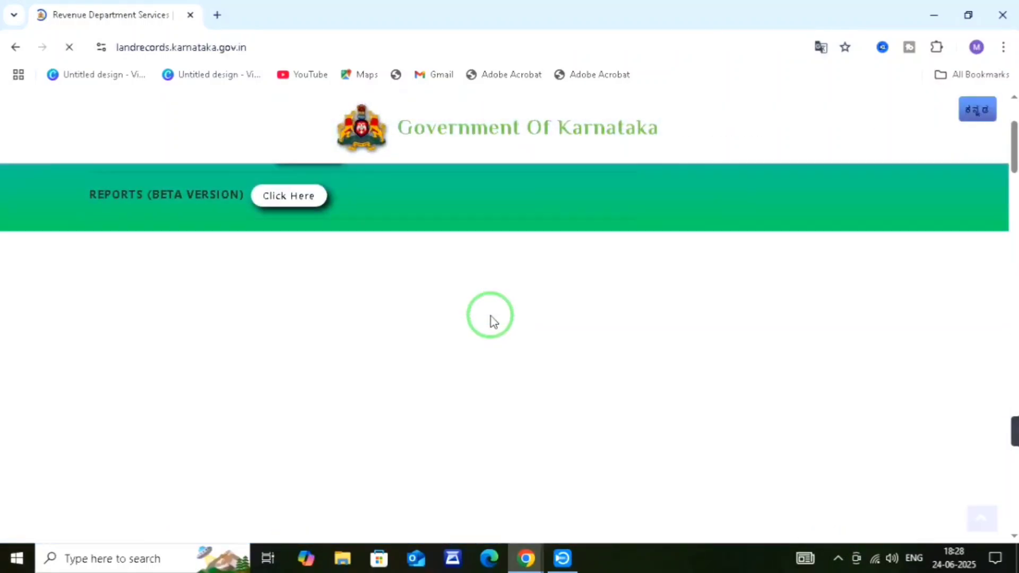
pyautogui.scroll(-10, 492, 318)
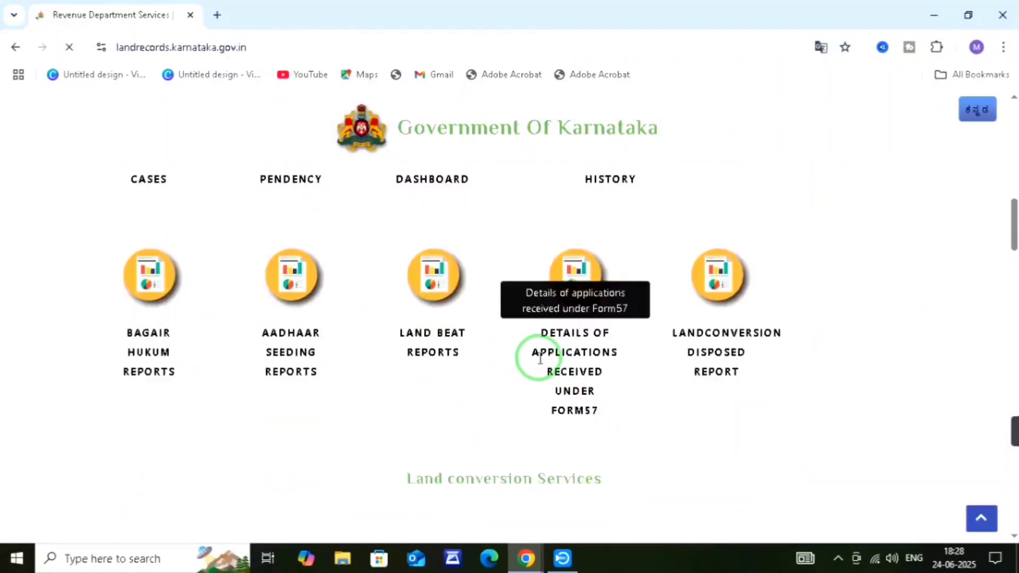
pyautogui.scroll(-15, 547, 366)
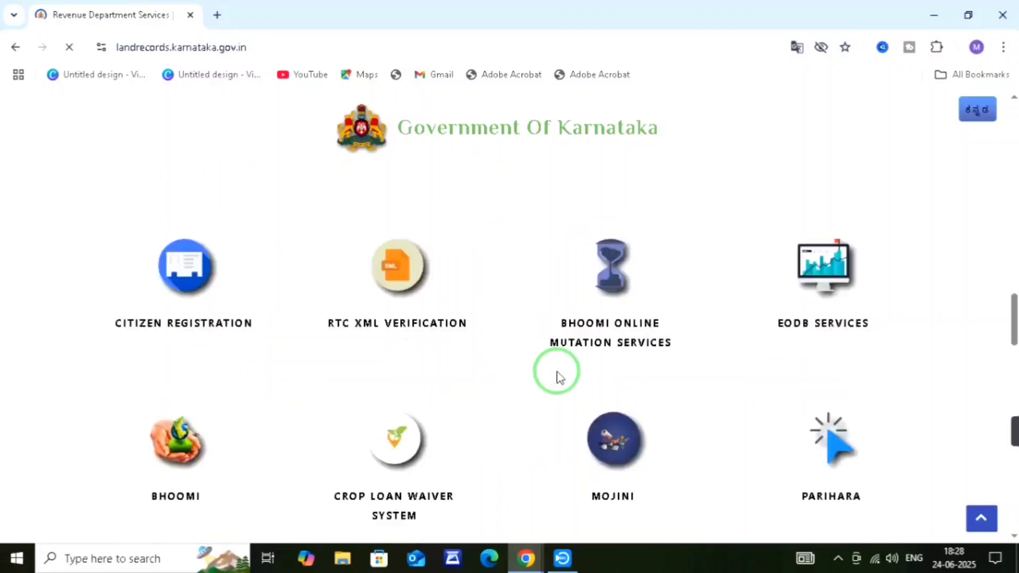
pyautogui.scroll(-5, 557, 374)
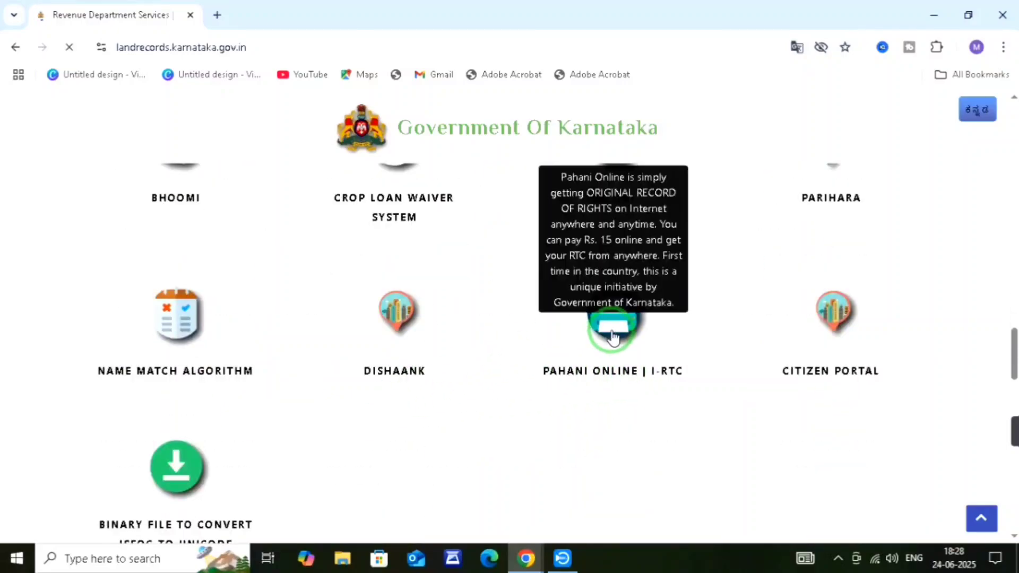
pyautogui.click(613, 336)
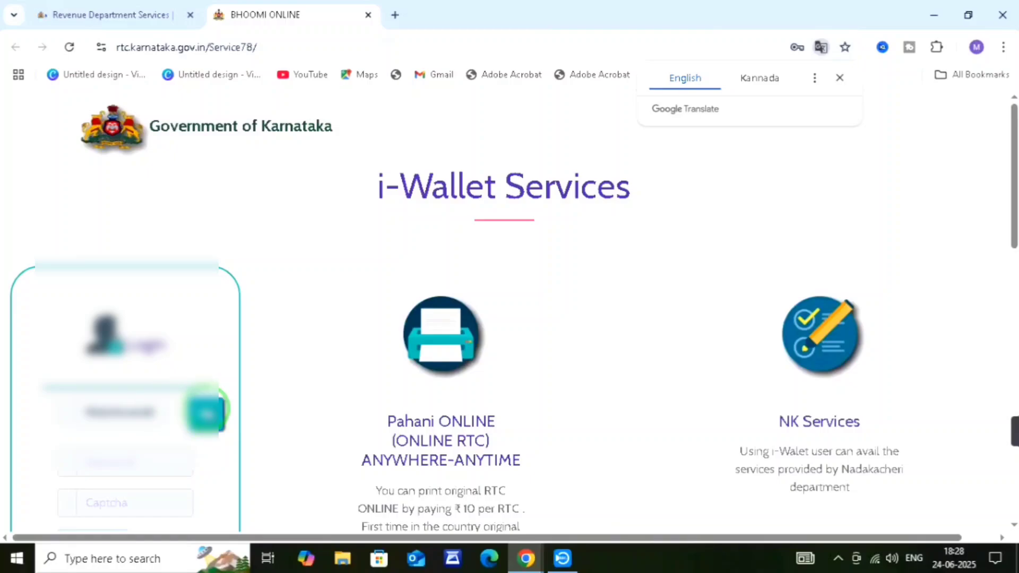
# Step: Fill in the i-Wallet account's user name, password and captcha and submit the login
pyautogui.scroll(-3, 290, 367)
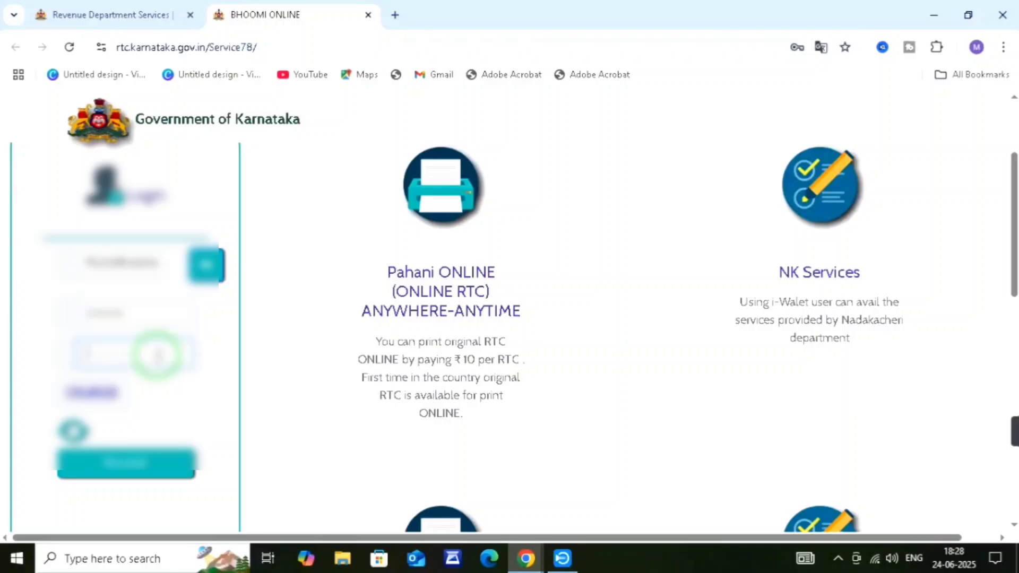
pyautogui.scroll(-2, 158, 361)
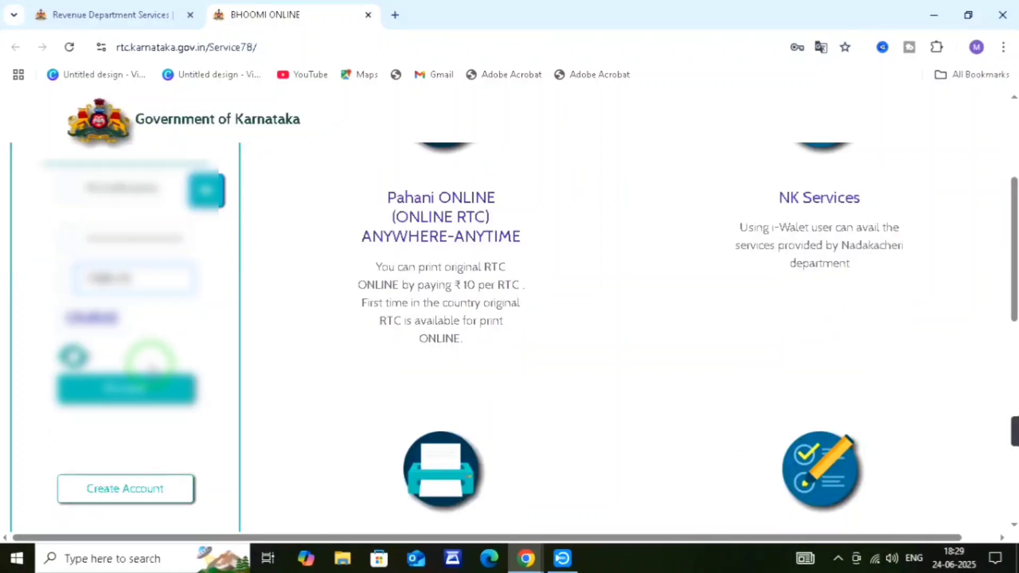
pyautogui.click(130, 393)
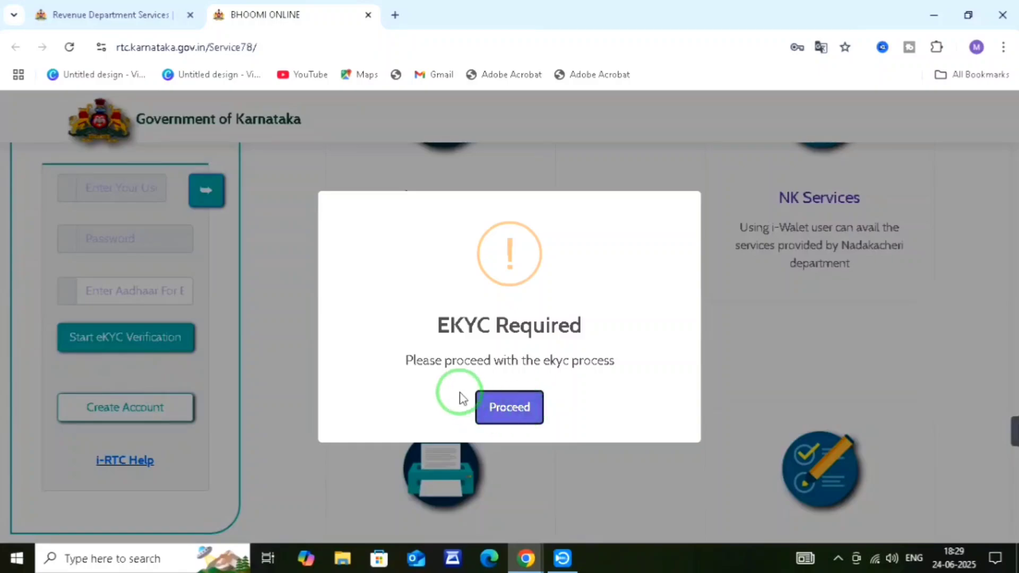
# Step: Start the eKYC verification by entering the Aadhaar number, and accept the Aadhaar consent on the e-KYC Service page
pyautogui.click(518, 410)
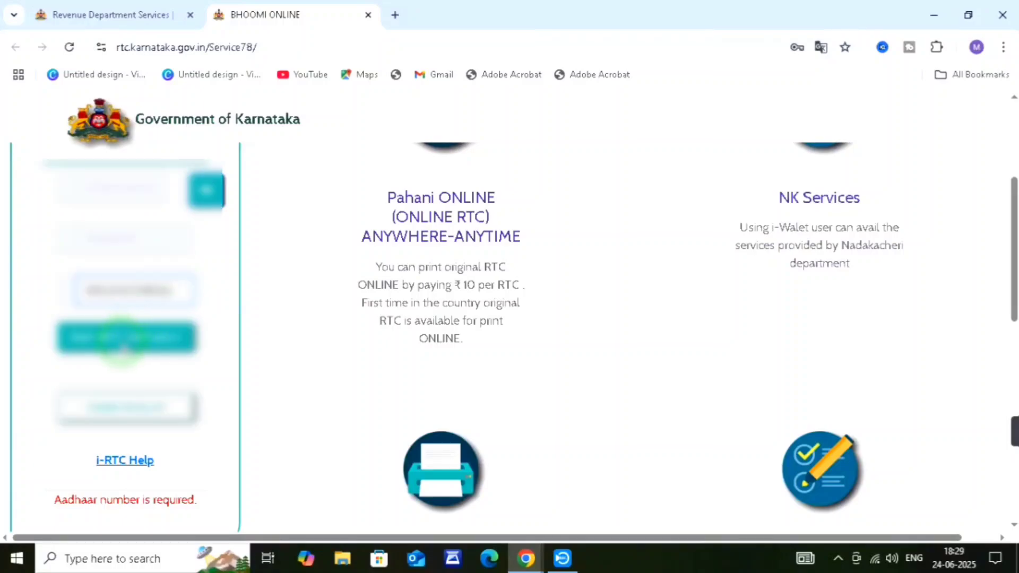
pyautogui.click(123, 342)
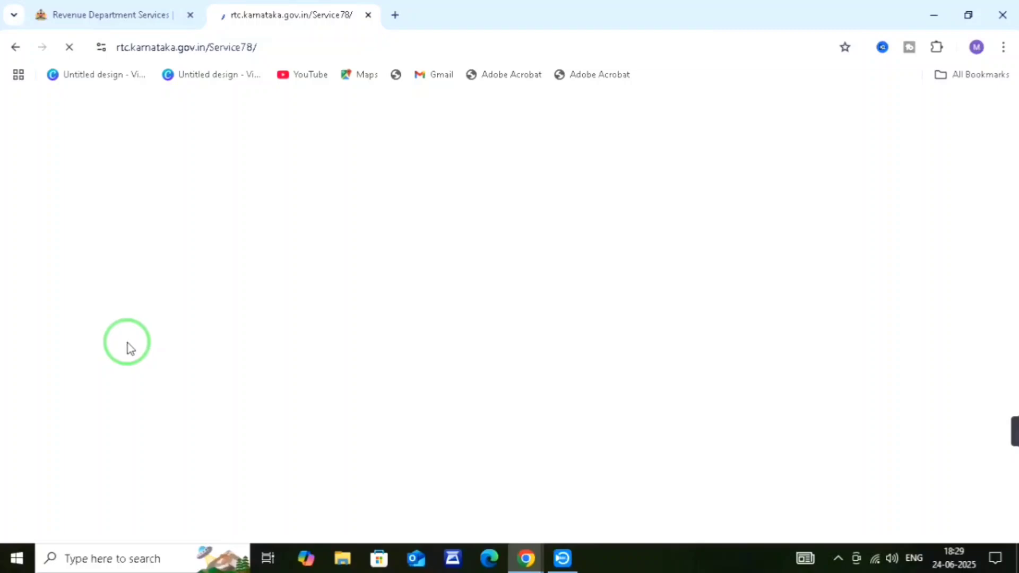
pyautogui.click(202, 436)
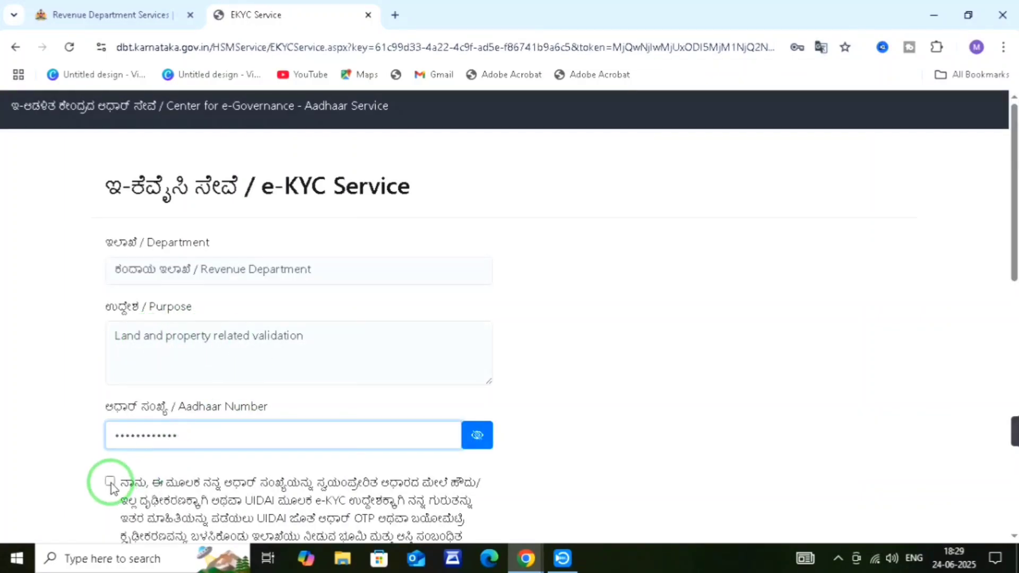
pyautogui.click(111, 484)
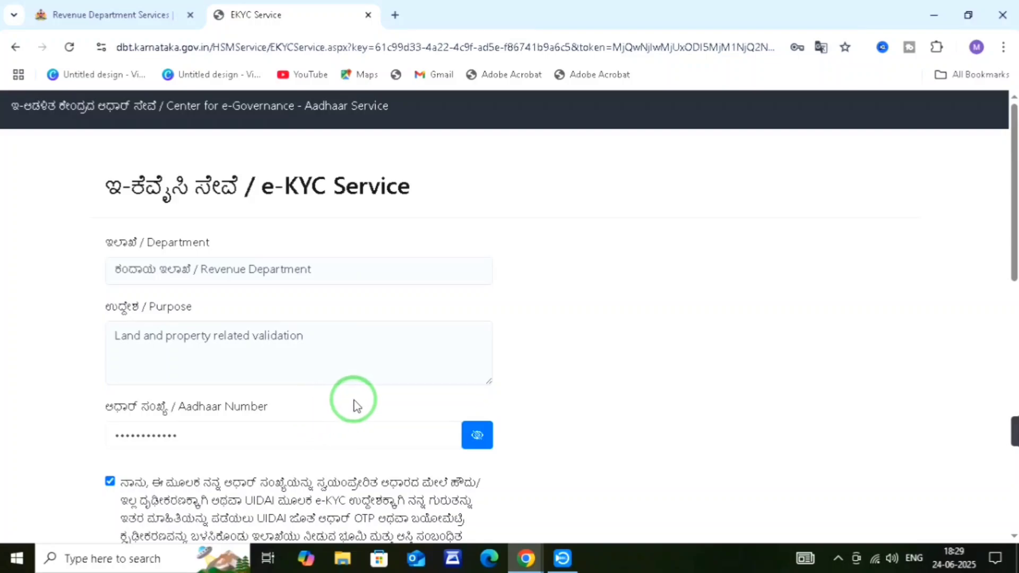
# Step: Choose Fingerprint Capture as the mode of authentication and capture the fingerprint
pyautogui.scroll(-1, 353, 403)
pyautogui.scroll(-3, 357, 396)
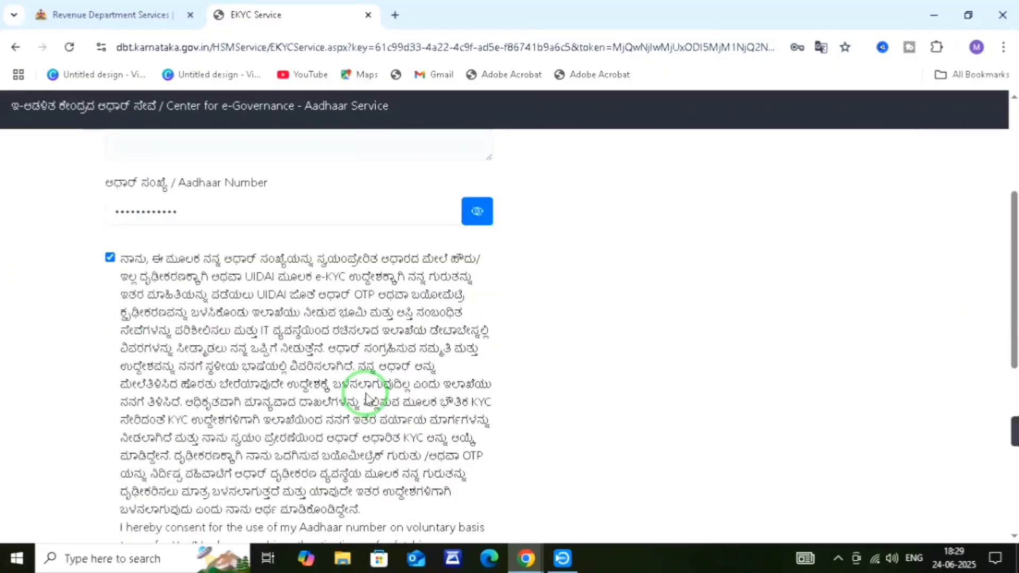
pyautogui.scroll(-5, 373, 394)
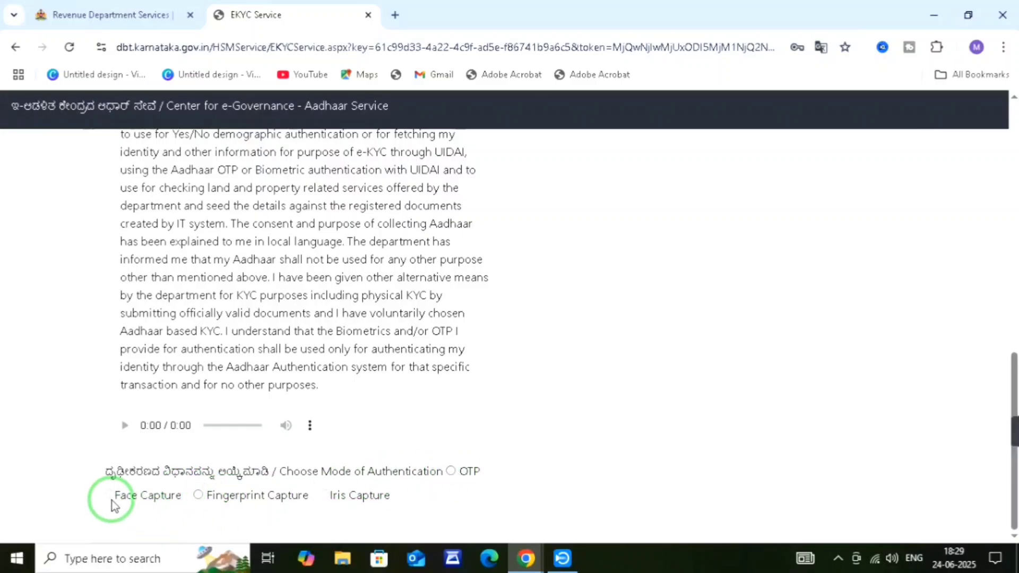
pyautogui.click(198, 495)
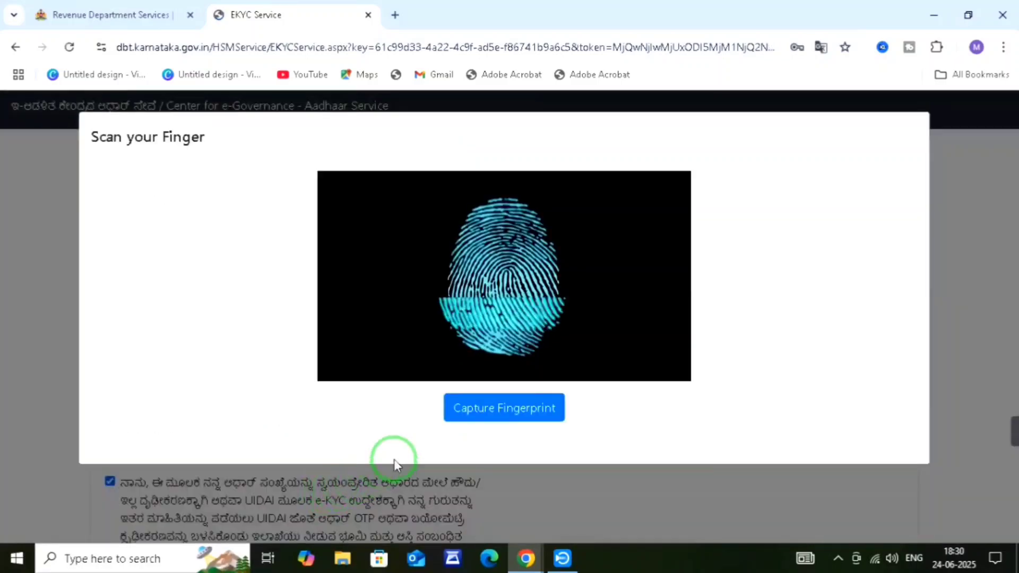
pyautogui.click(494, 414)
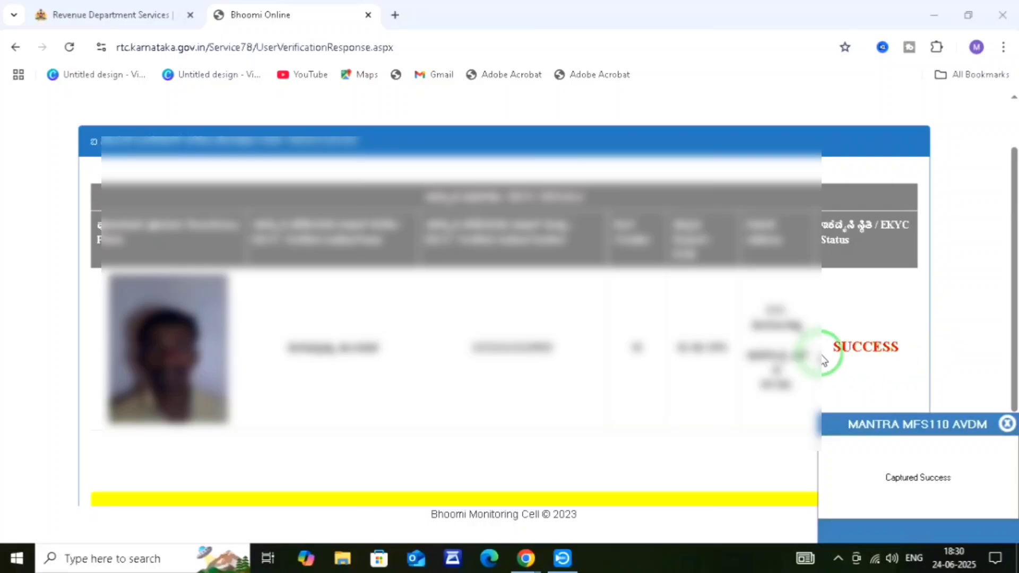
# Step: Enter the mobile number on the user verification page and send an OTP to it
pyautogui.scroll(-3, 642, 340)
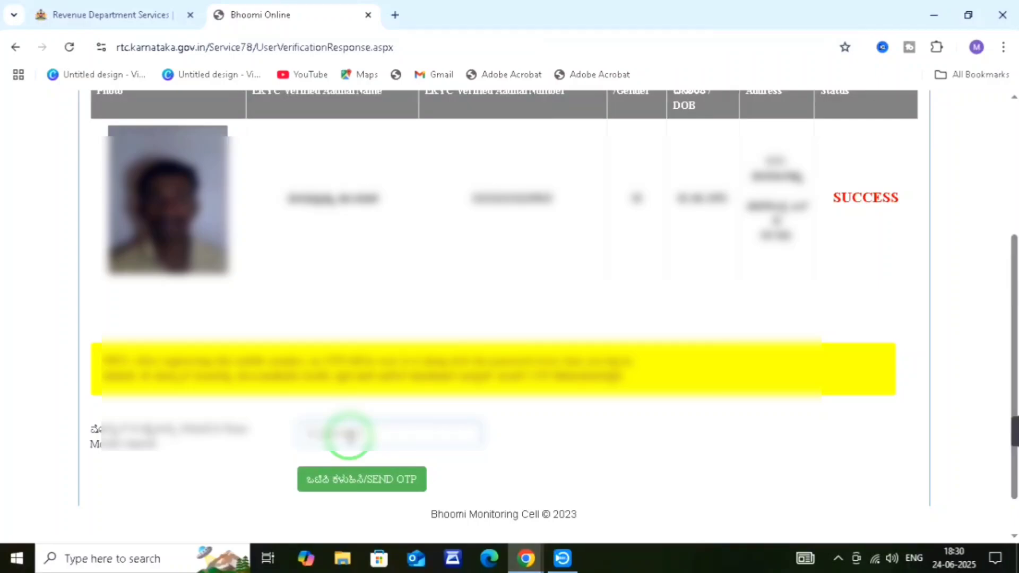
pyautogui.click(335, 490)
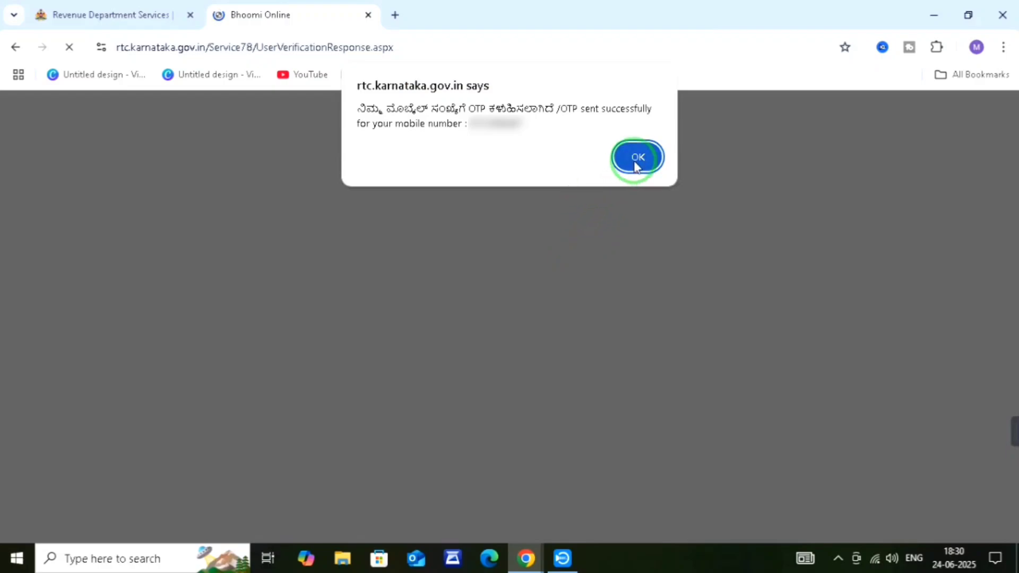
pyautogui.click(638, 158)
# Step: Enter and validate the mobile OTP to complete the eKYC, and return to the login page
pyautogui.scroll(-4, 518, 302)
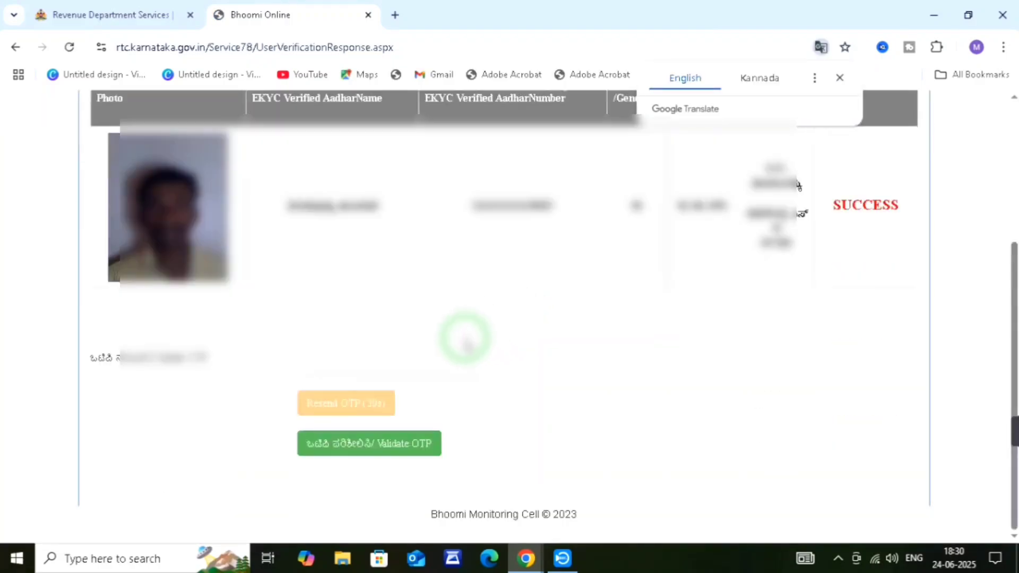
pyautogui.click(343, 358)
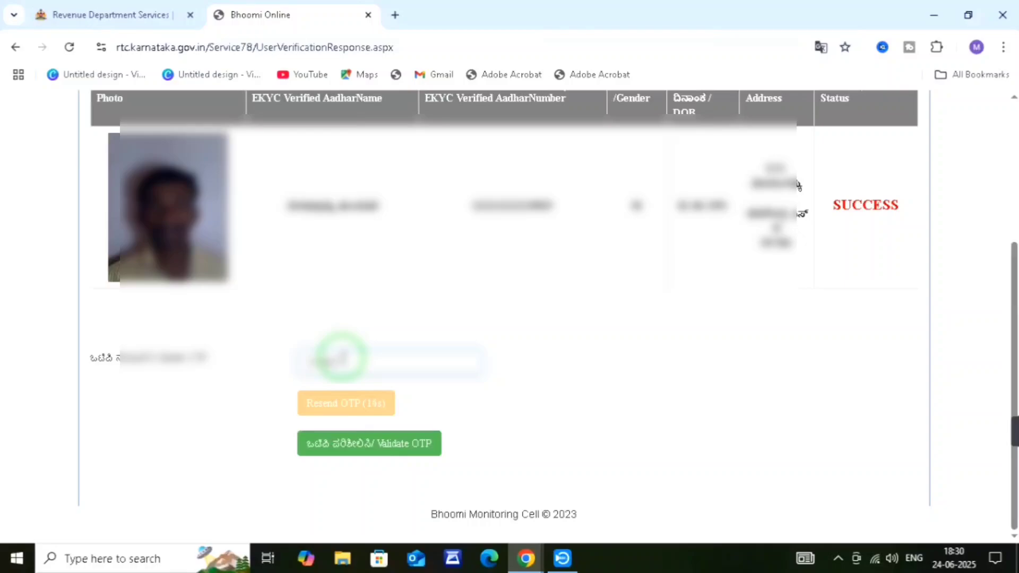
pyautogui.click(345, 450)
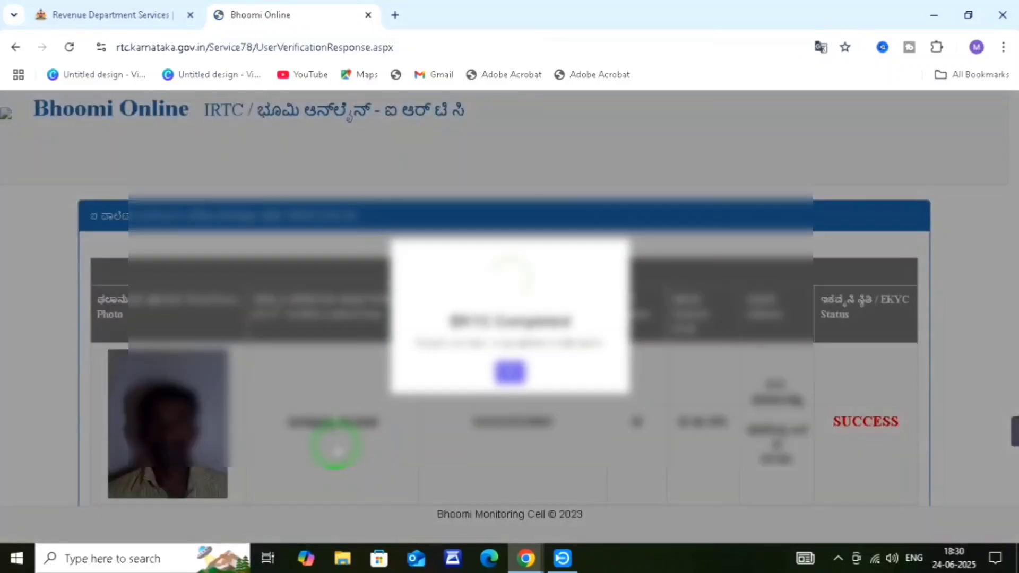
pyautogui.click(533, 380)
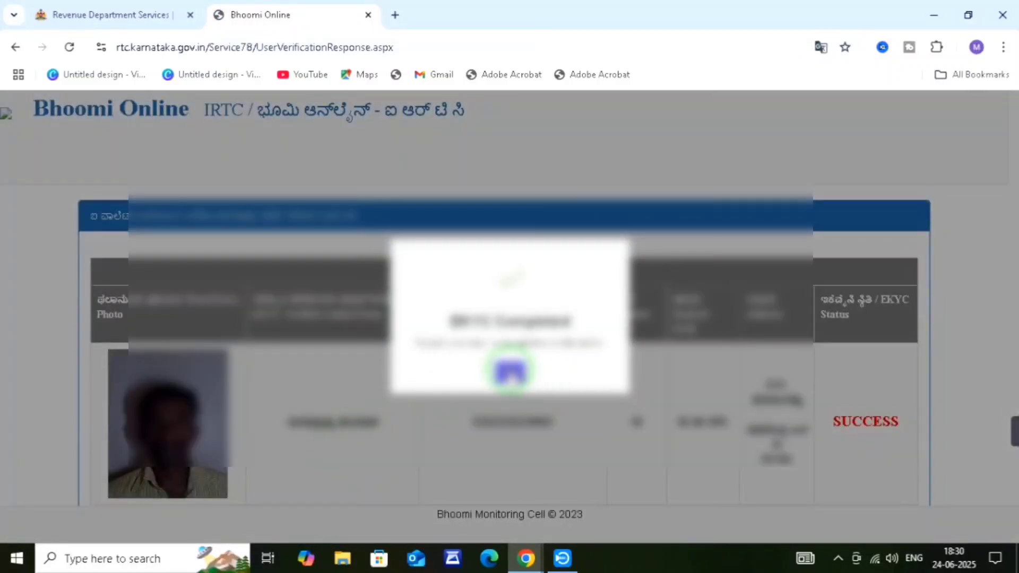
pyautogui.click(510, 373)
pyautogui.scroll(-3, 514, 373)
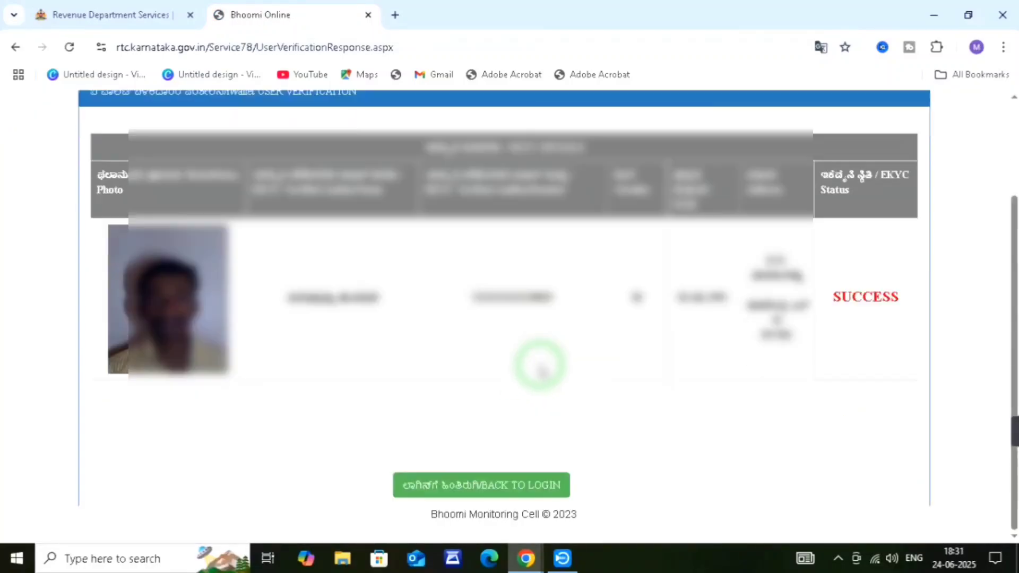
pyautogui.click(468, 486)
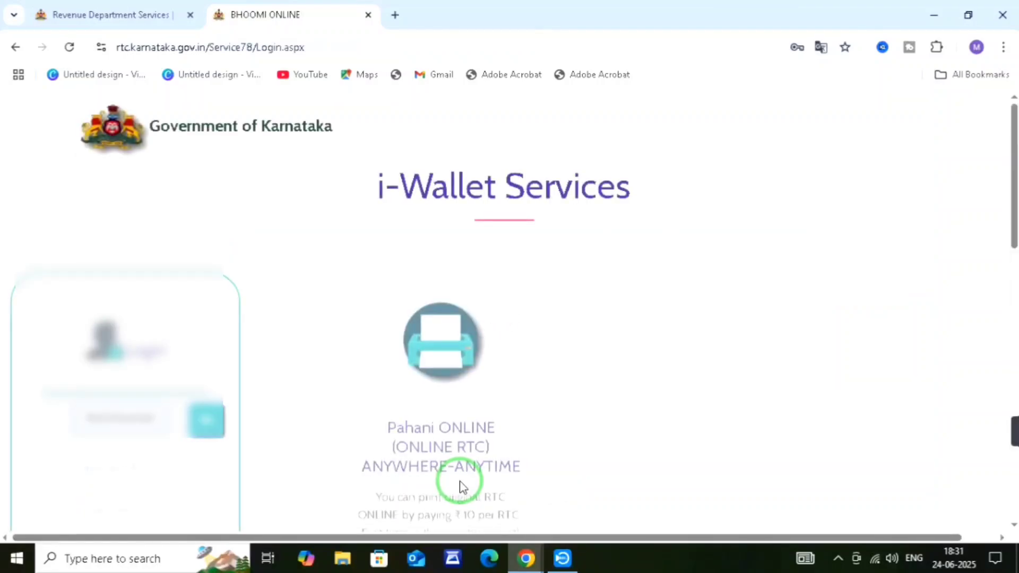
# Step: Enter the i-Wallet password and captcha again and proceed to have the login OTP sent
pyautogui.click(159, 462)
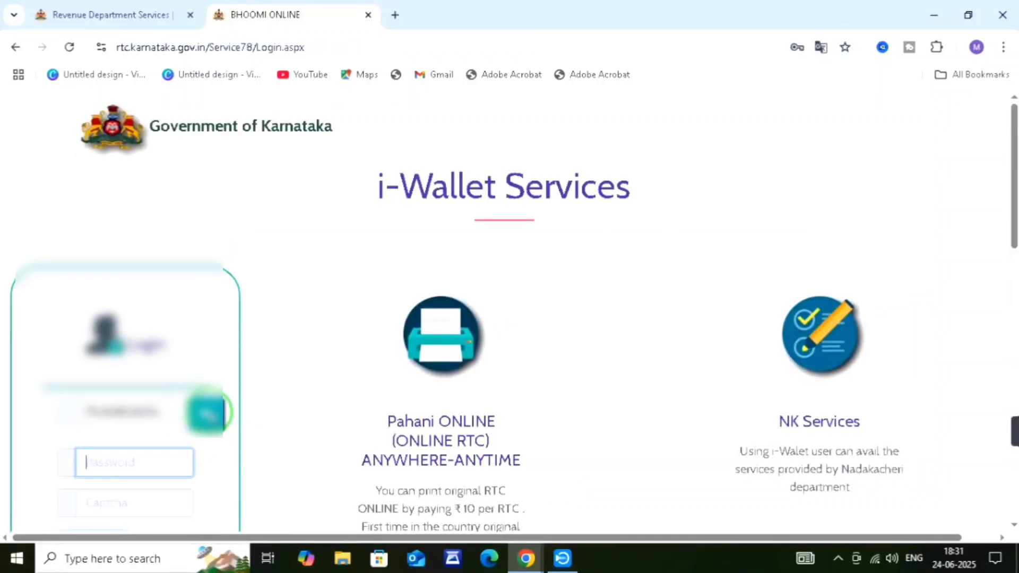
pyautogui.scroll(-2, 211, 421)
pyautogui.scroll(-1, 211, 421)
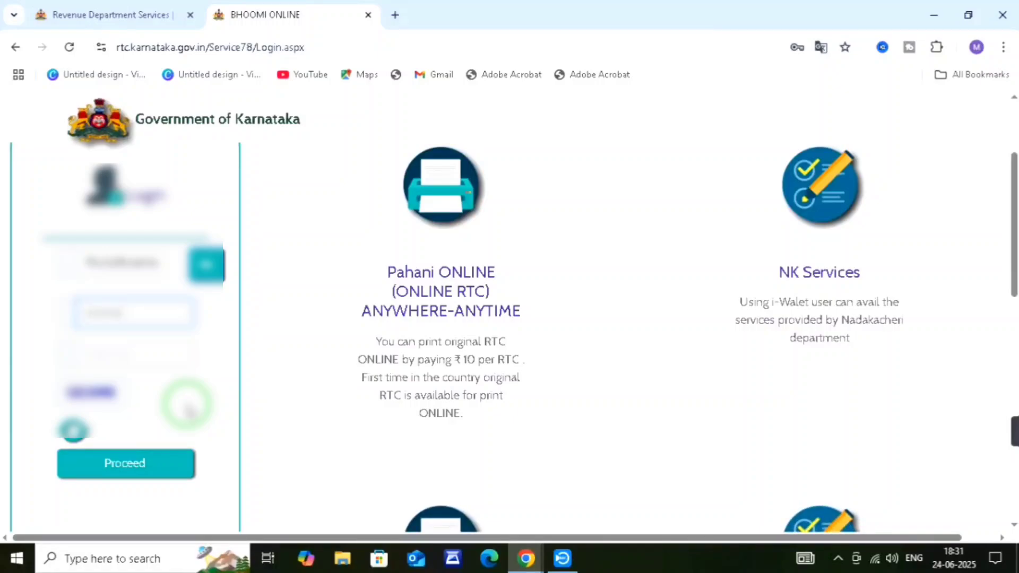
pyautogui.scroll(3, 159, 352)
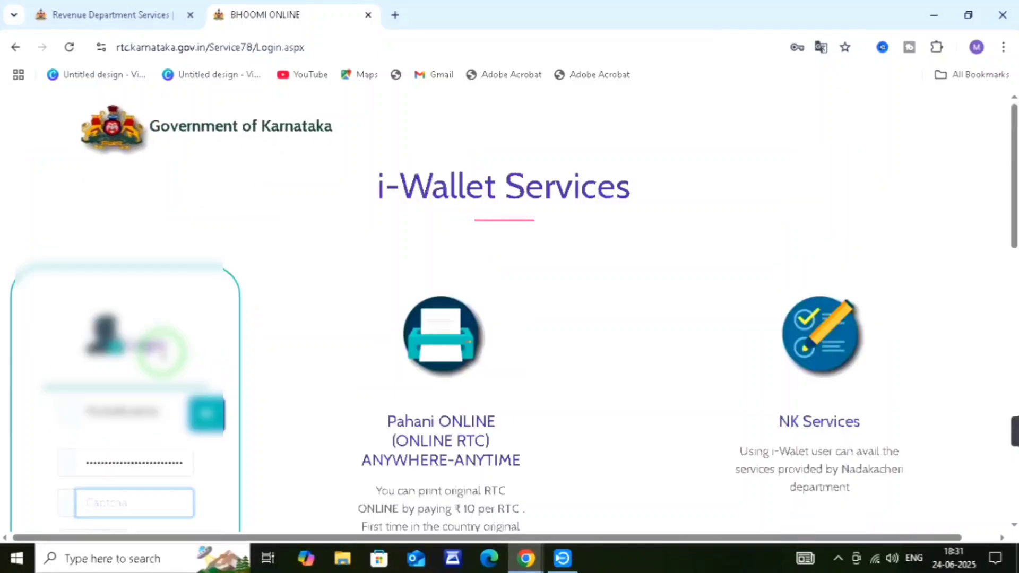
pyautogui.scroll(-2, 111, 342)
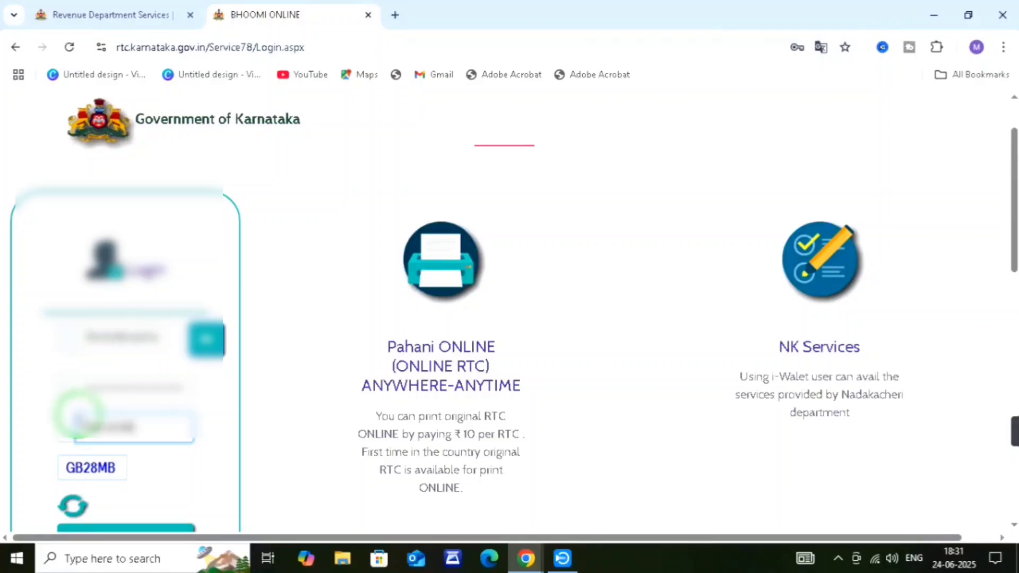
pyautogui.scroll(-2, 91, 420)
pyautogui.click(132, 390)
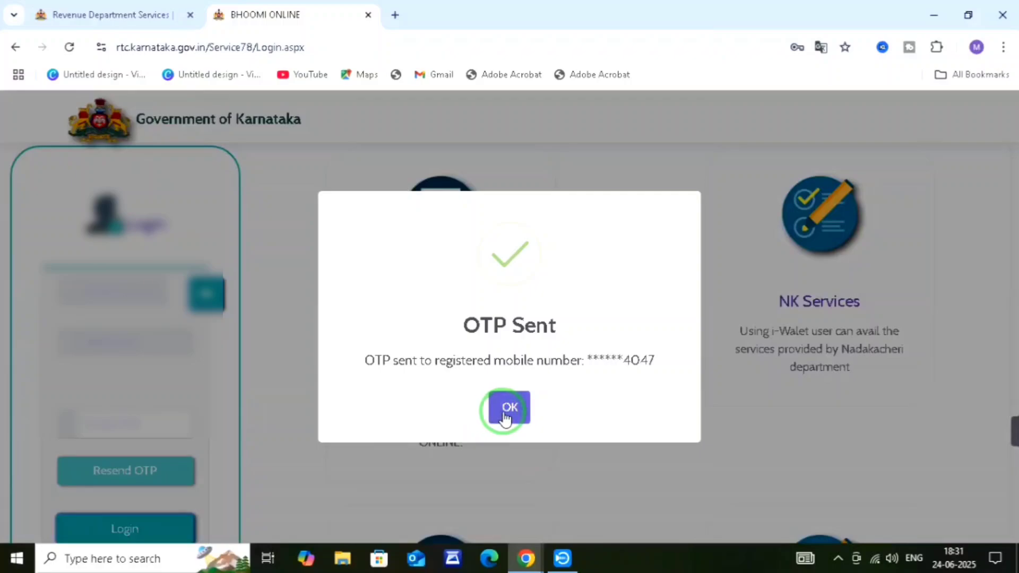
pyautogui.click(492, 418)
# Step: Complete the i-Wallet login with the OTP and open the i-RTC service
pyautogui.scroll(-3, 496, 414)
pyautogui.scroll(-3, 493, 413)
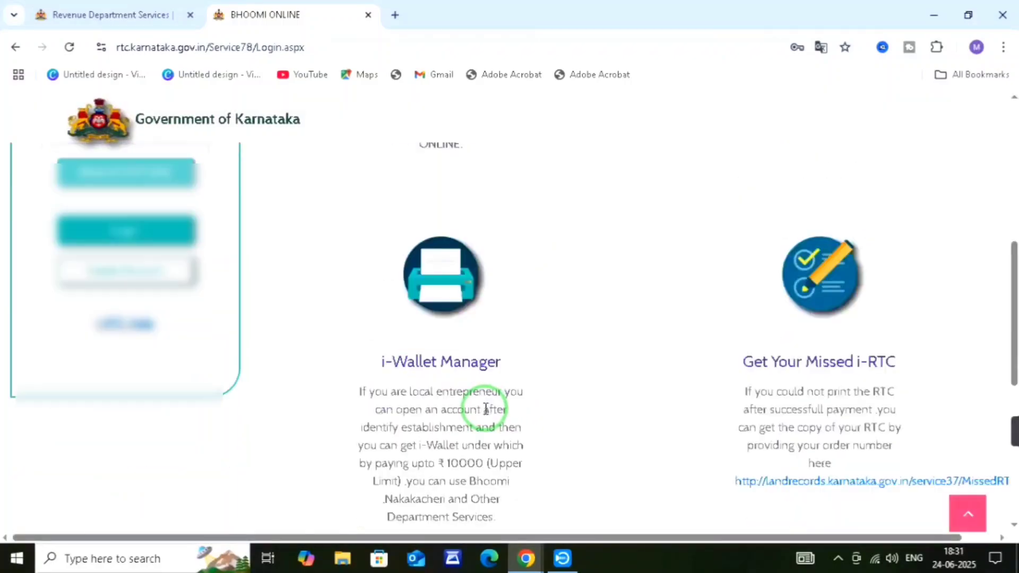
pyautogui.scroll(3, 435, 404)
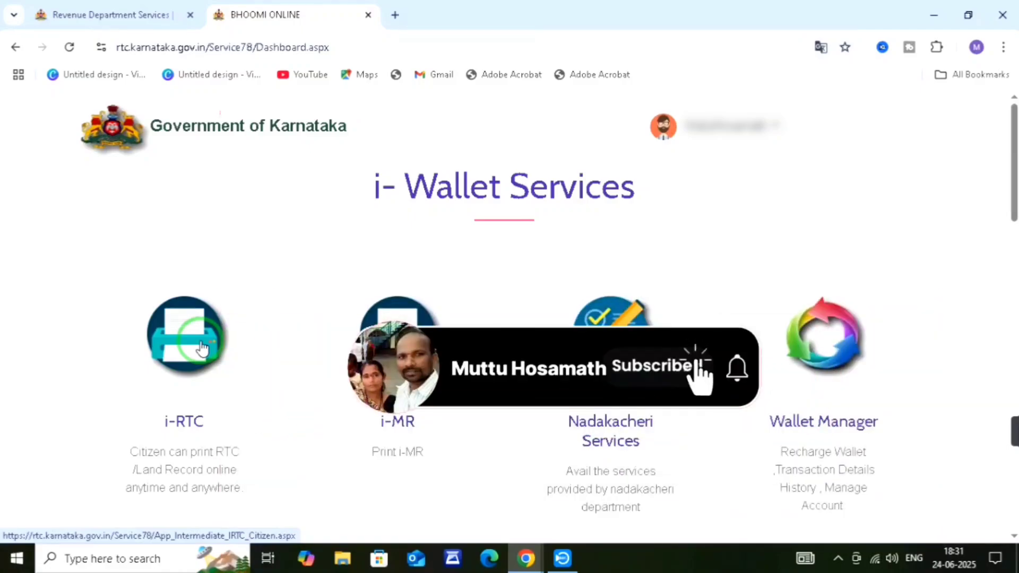
pyautogui.click(202, 348)
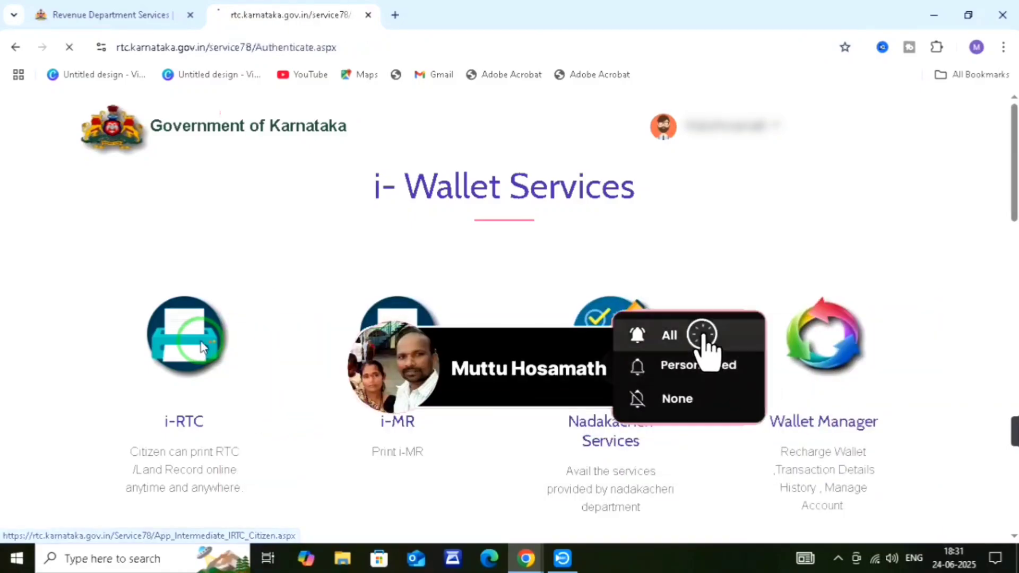